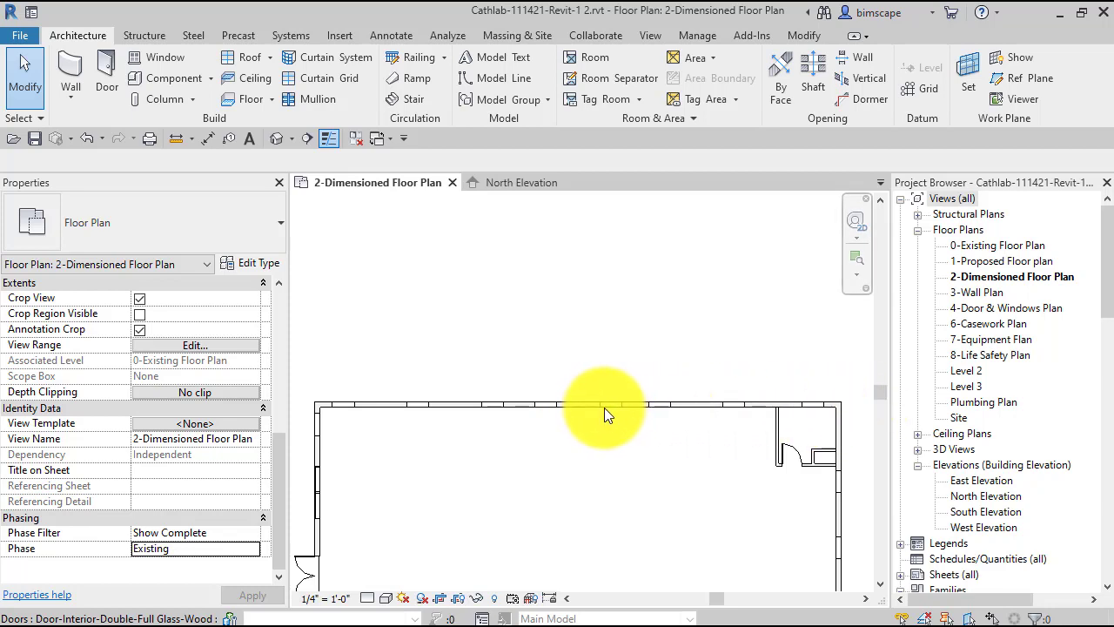
Set the phase of the 2-Dimensioned Floor Plan view to New Construction.
click(247, 551)
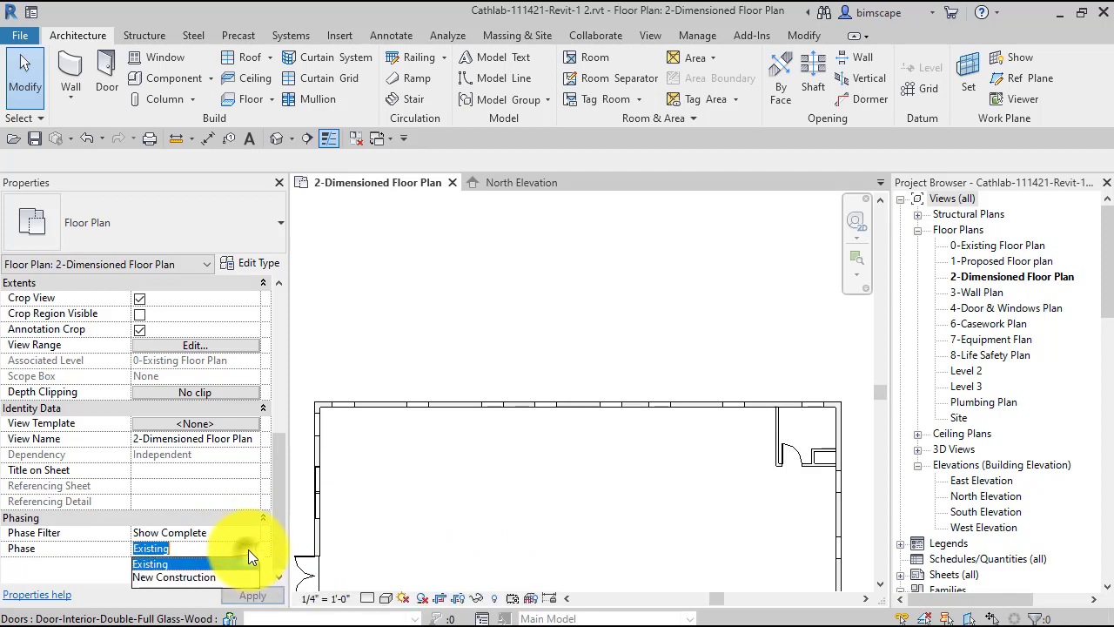
click(161, 580)
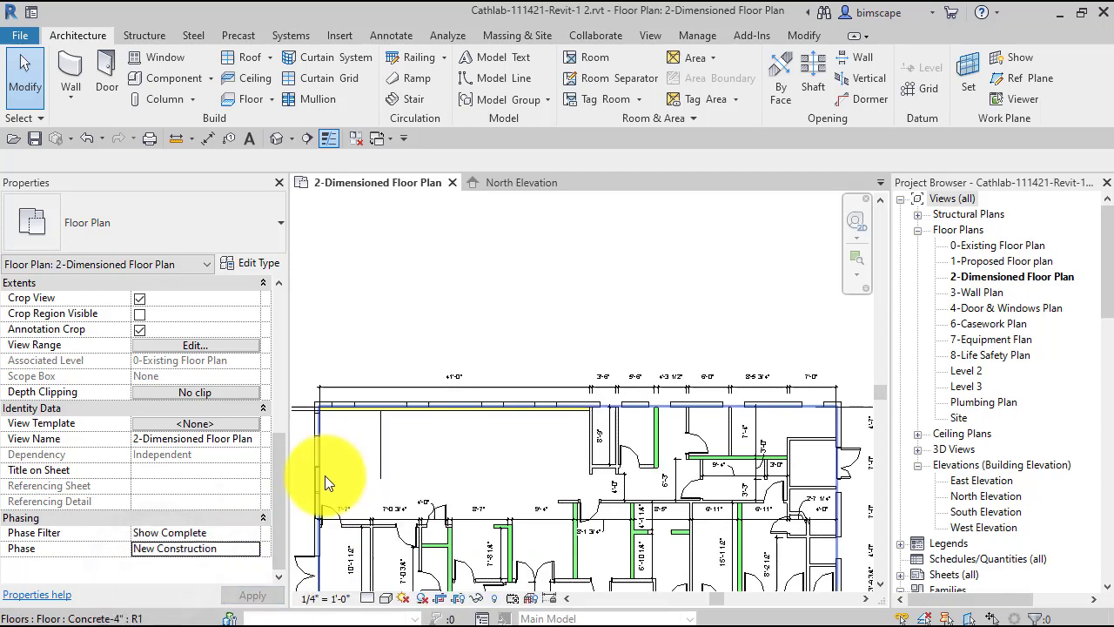
middle_drag(386, 460, 386, 500)
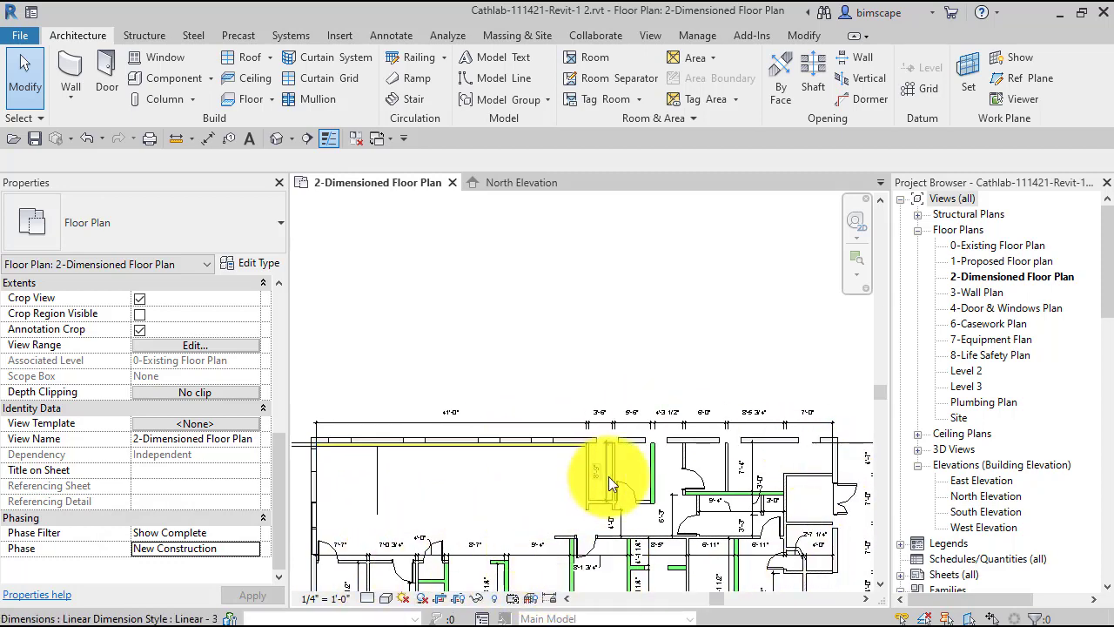
click(652, 474)
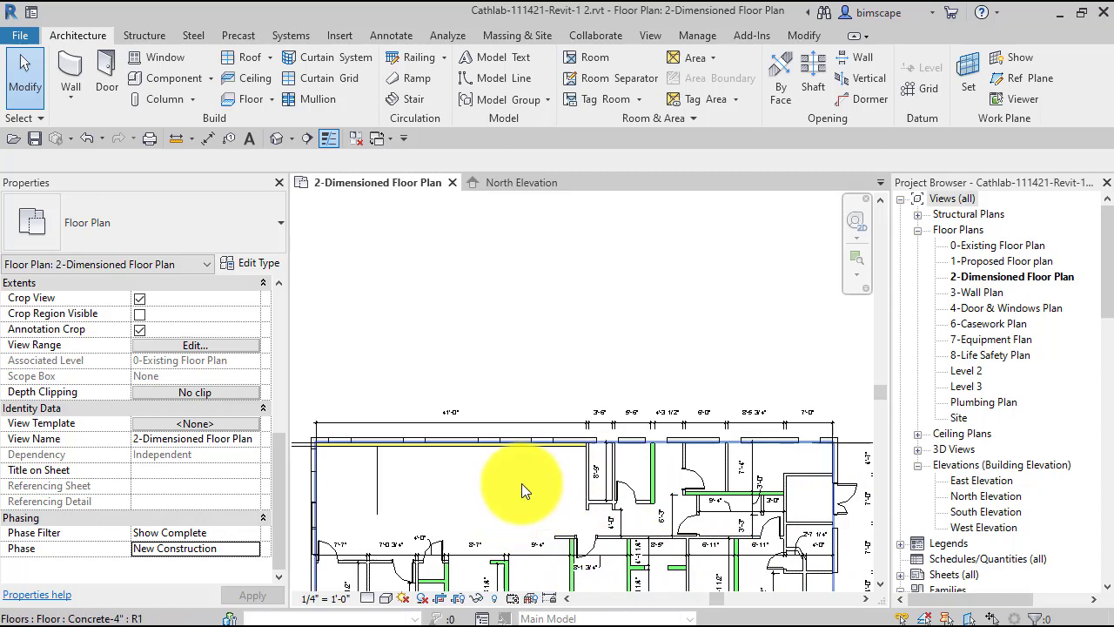
scroll(338, 494, down, 1)
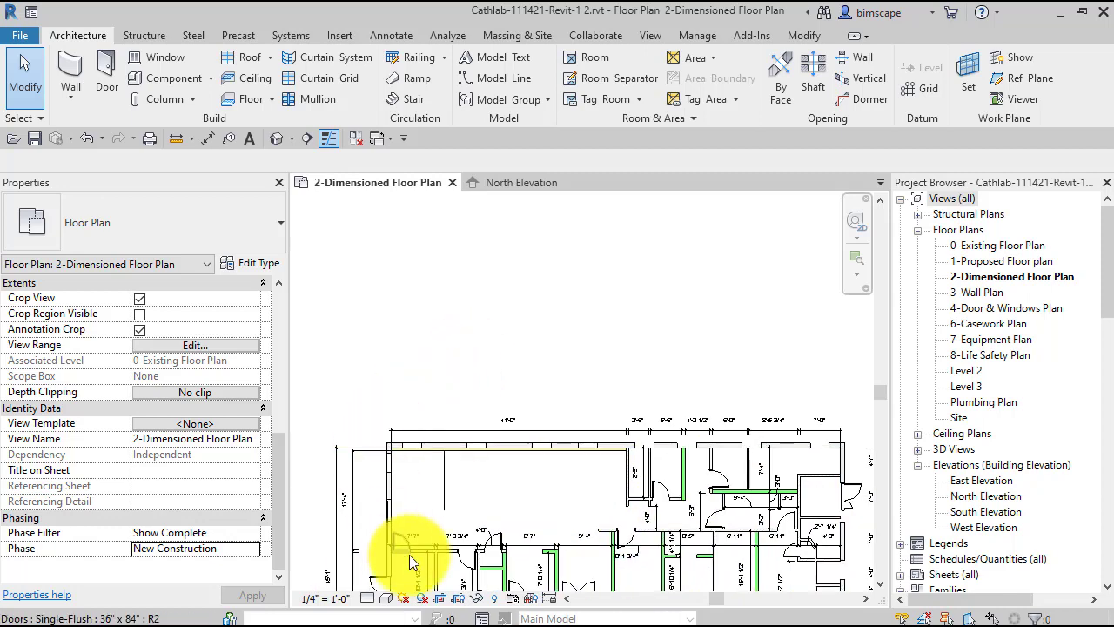
Examine the window openings and frames in the plan's left exterior wall, near the 7'-7" room.
scroll(383, 547, up, 5)
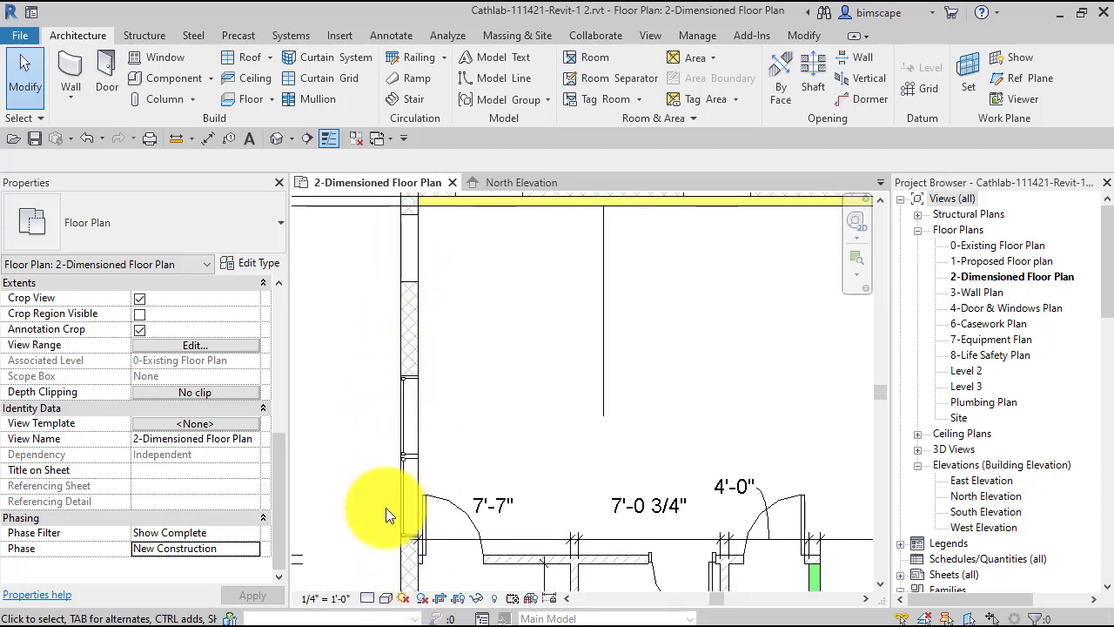
scroll(392, 431, up, 1)
scroll(399, 431, up, 2)
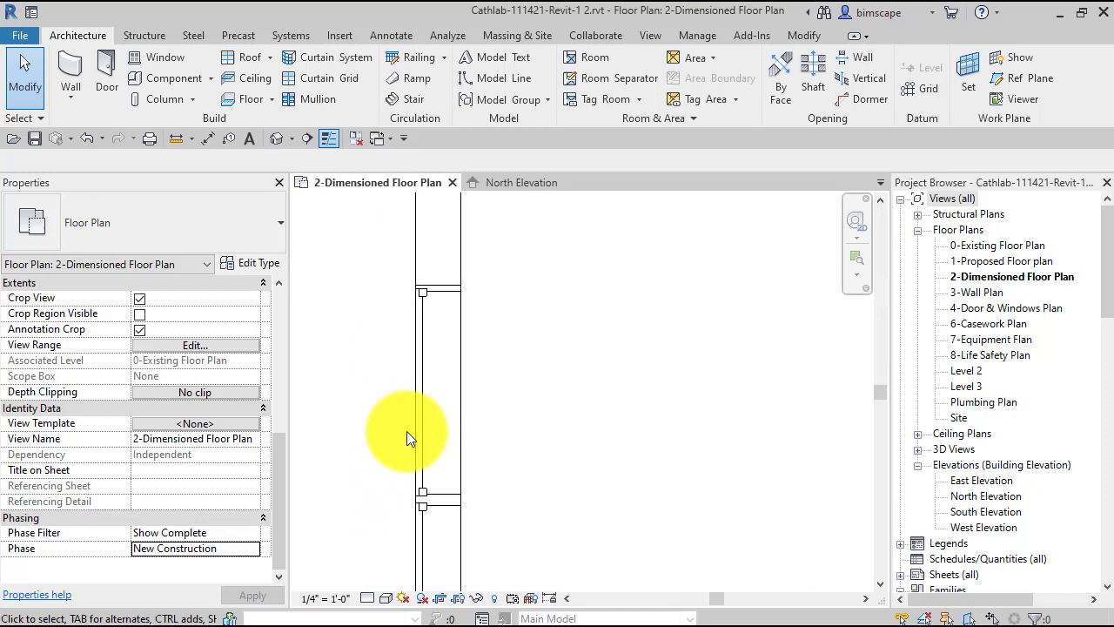
scroll(515, 406, down, 4)
scroll(515, 406, down, 3)
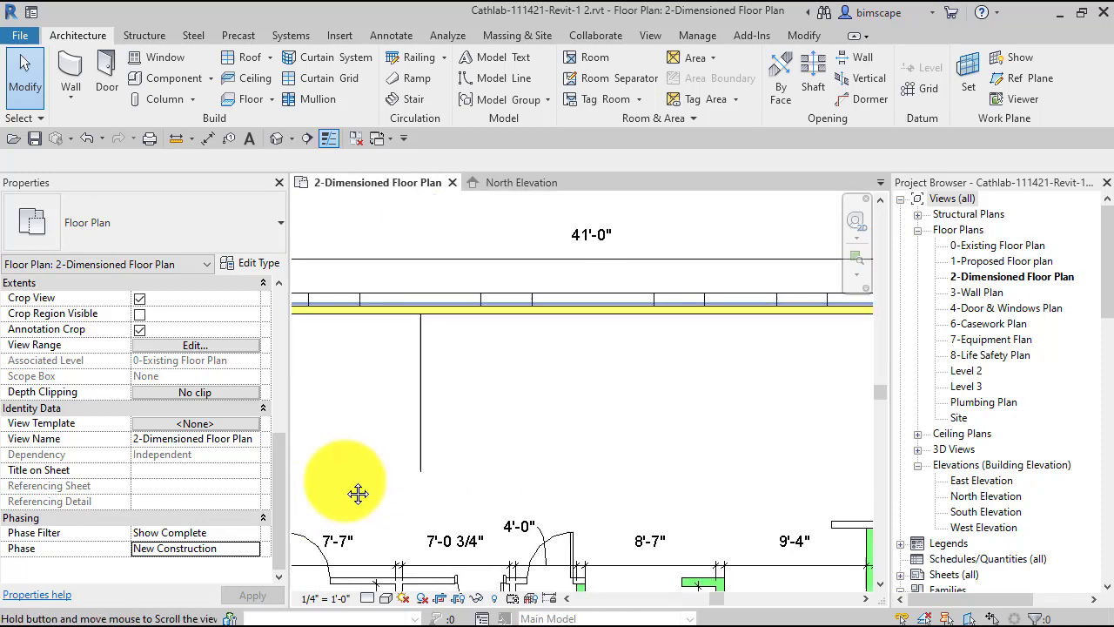
scroll(470, 418, up, 1)
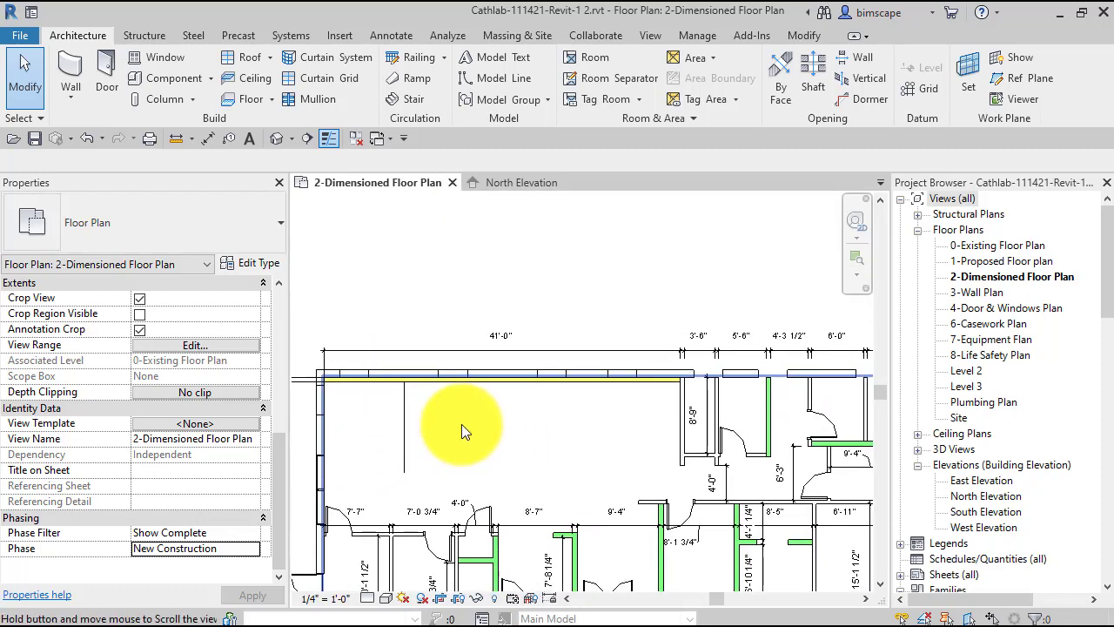
scroll(374, 378, down, 1)
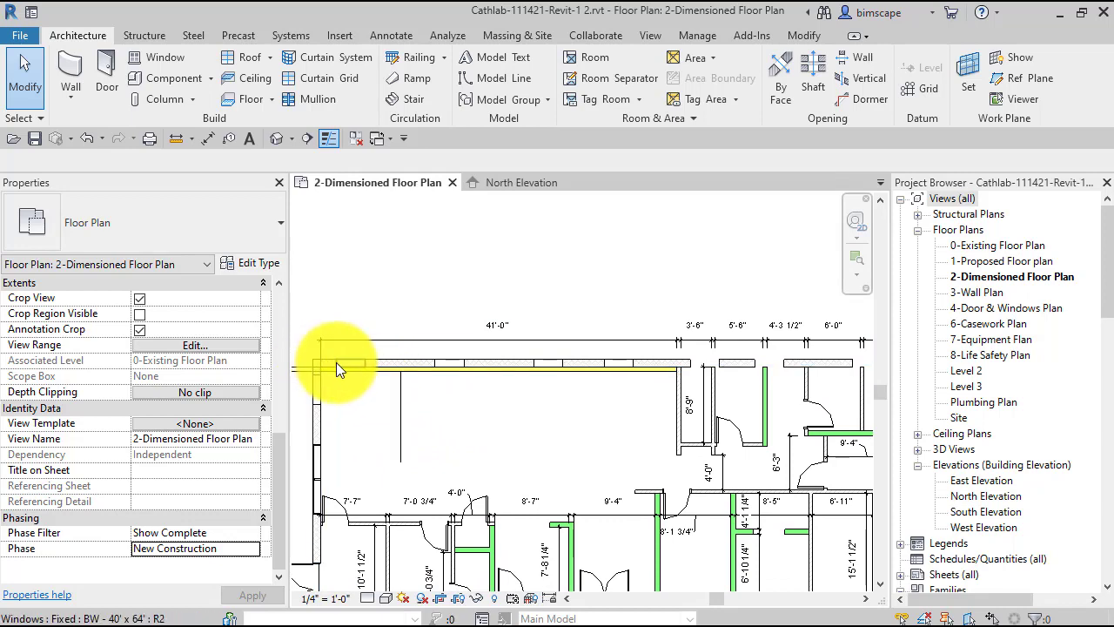
Inspect the plan's upper exterior CMU wall, from the openings along the 41'-0" stretch to the gaps beside the smaller rooms.
middle_drag(330, 362, 336, 364)
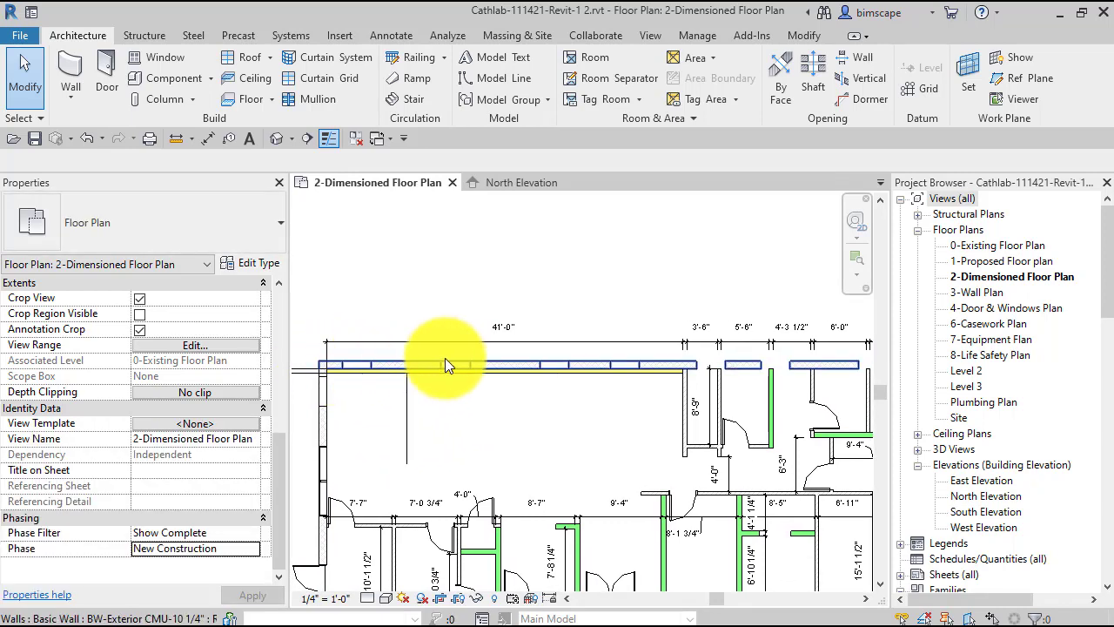
scroll(345, 357, up, 1)
scroll(345, 366, up, 5)
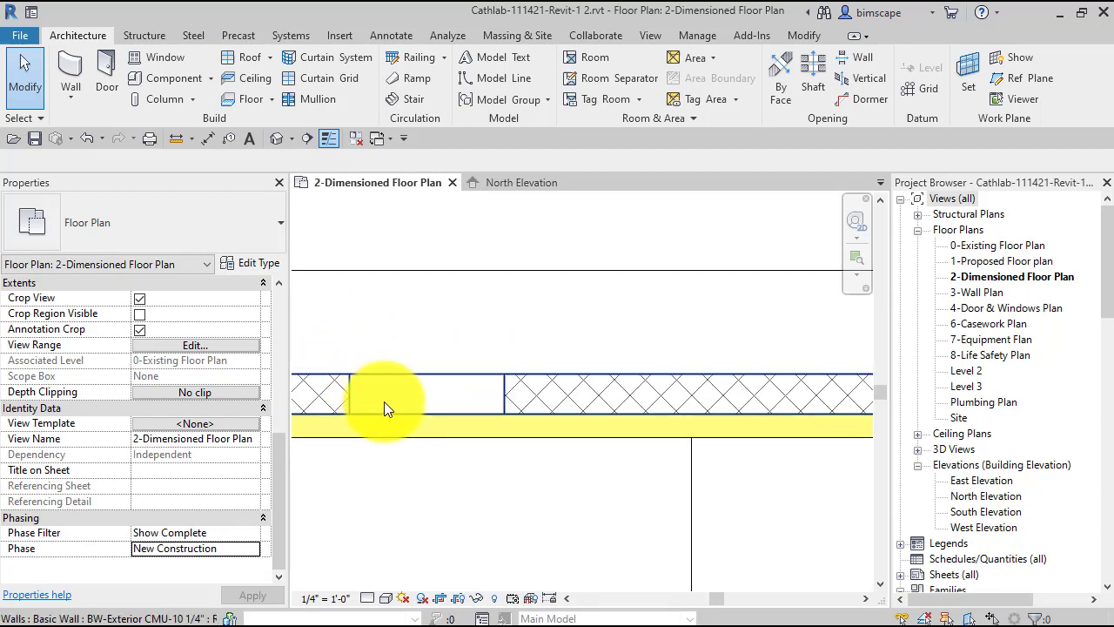
scroll(479, 406, down, 1)
scroll(479, 406, down, 2)
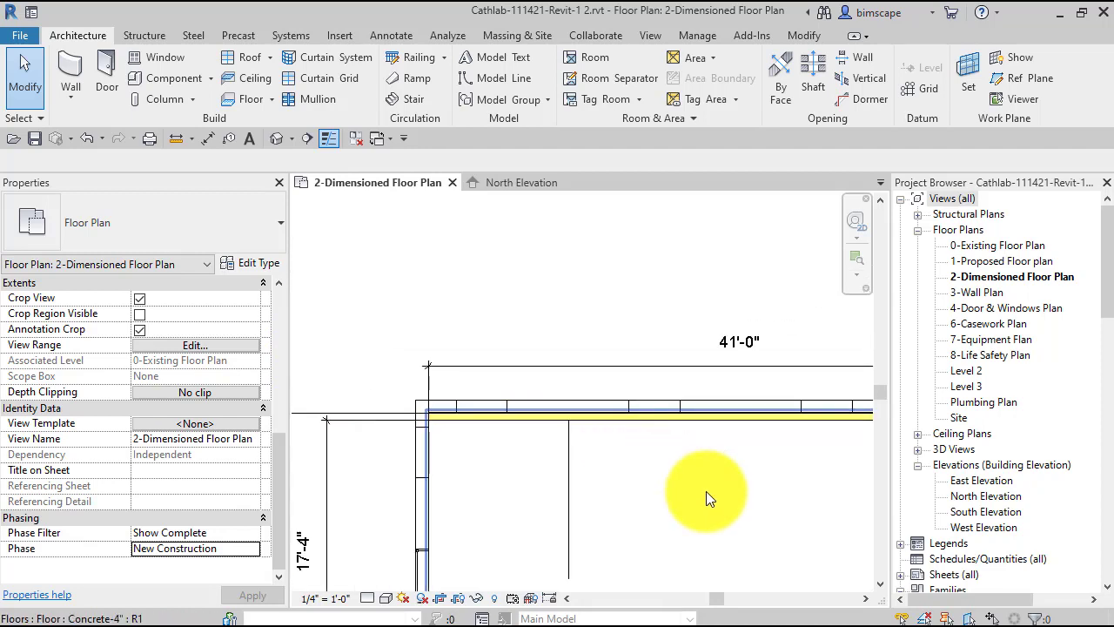
middle_drag(706, 491, 459, 395)
scroll(801, 499, up, 2)
scroll(522, 452, down, 2)
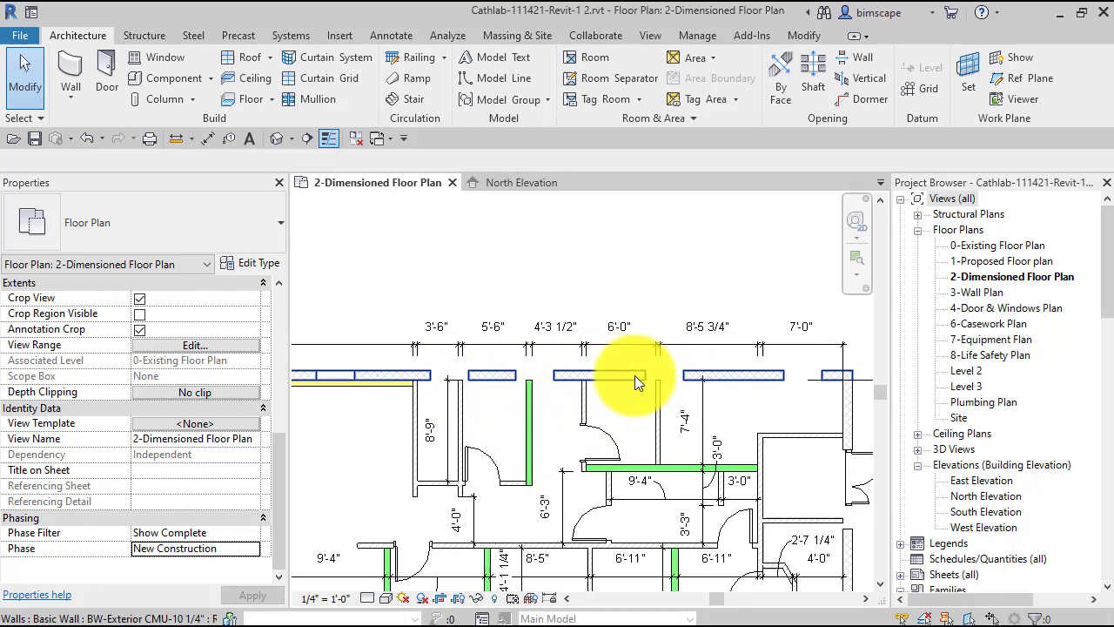
scroll(428, 375, up, 2)
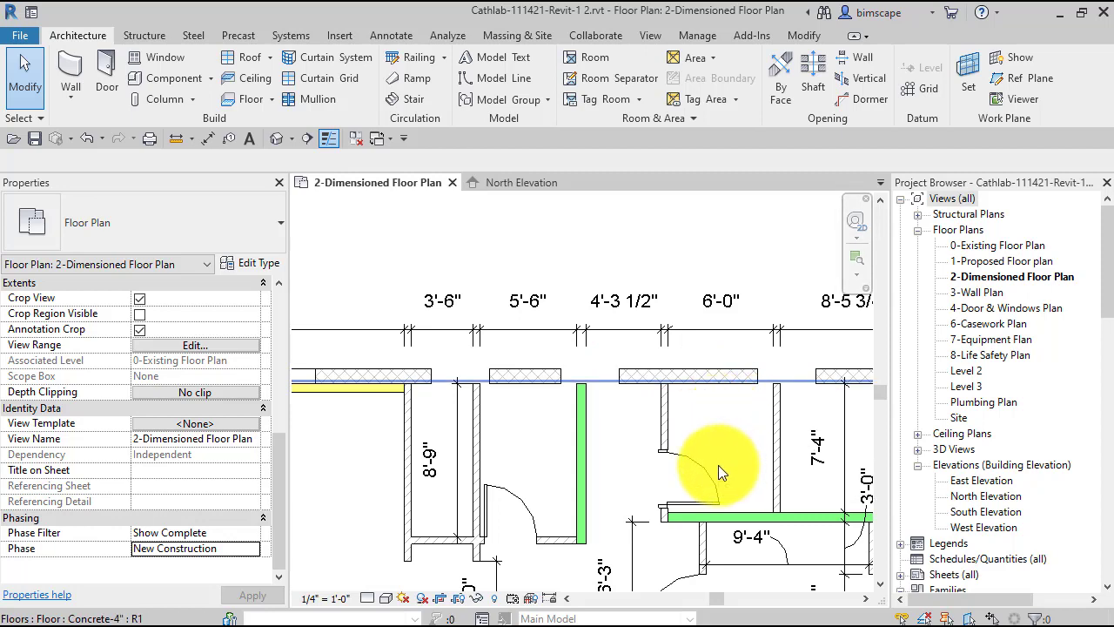
scroll(718, 466, down, 3)
scroll(716, 465, down, 1)
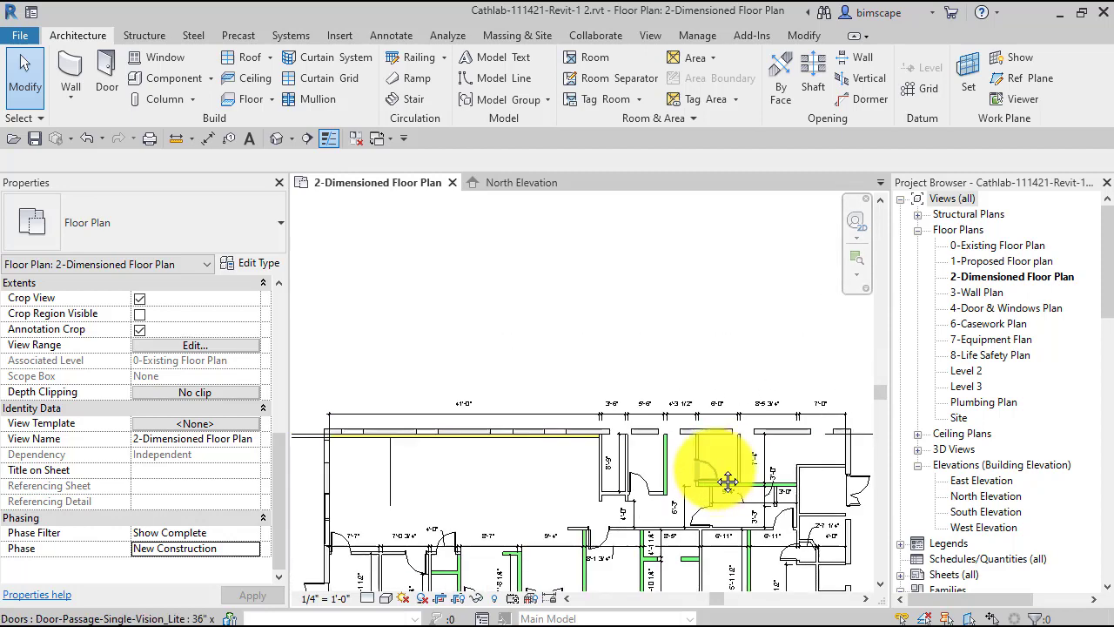
middle_drag(715, 465, 711, 432)
scroll(722, 438, down, 1)
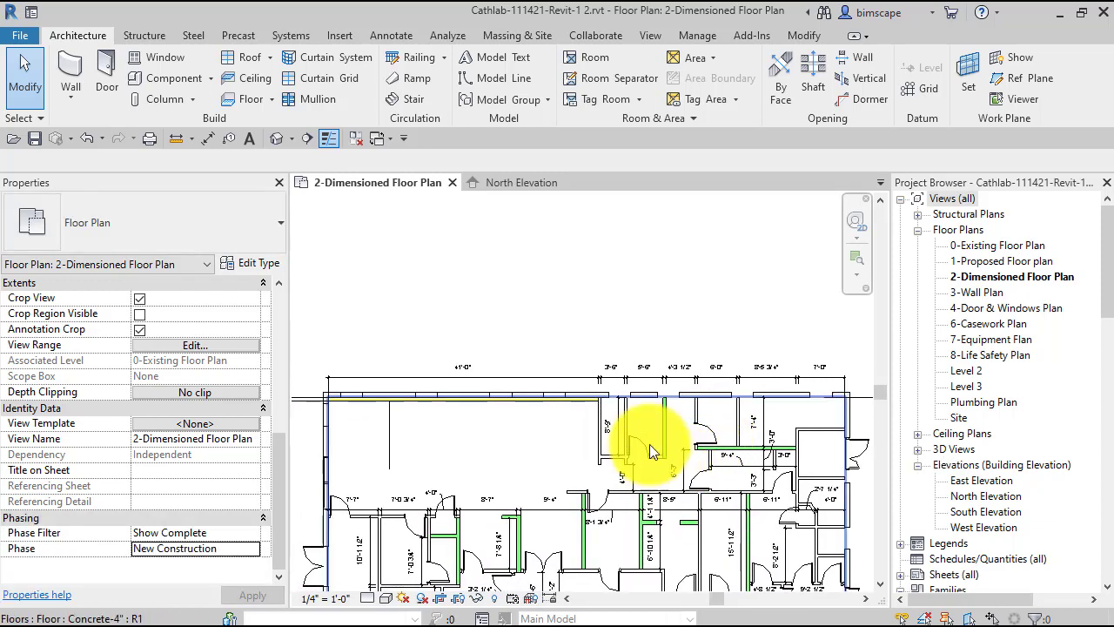
Compare the windows in the North Elevation with the openings of the exterior wall in the 2-Dimensioned Floor Plan.
click(517, 182)
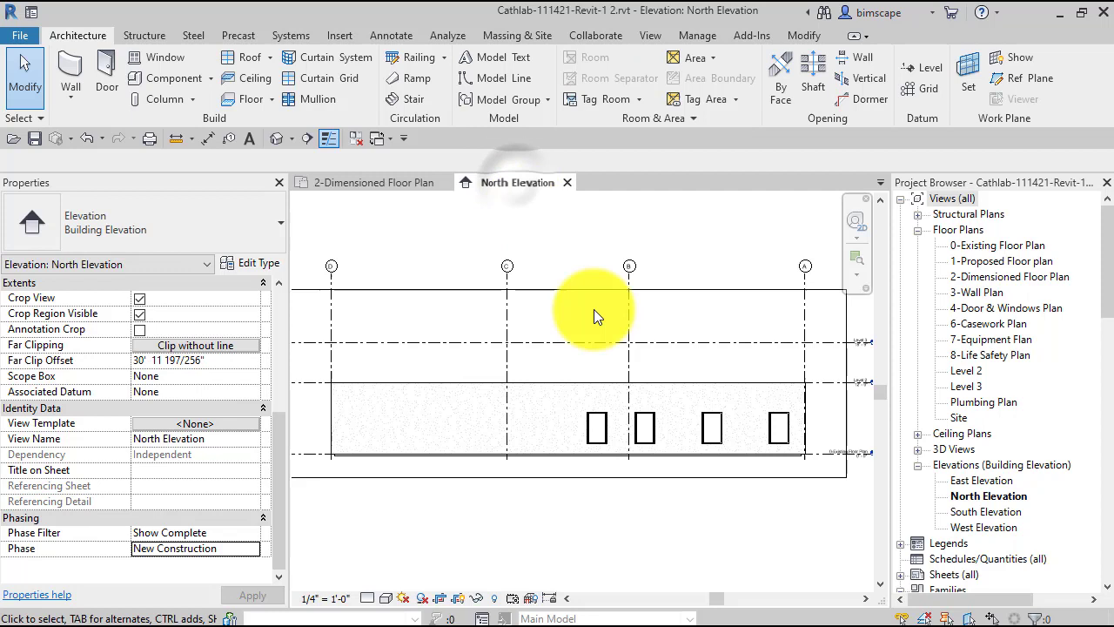
mouse_move(658, 481)
middle_down()
mouse_move(746, 488)
mouse_move(668, 468)
middle_up()
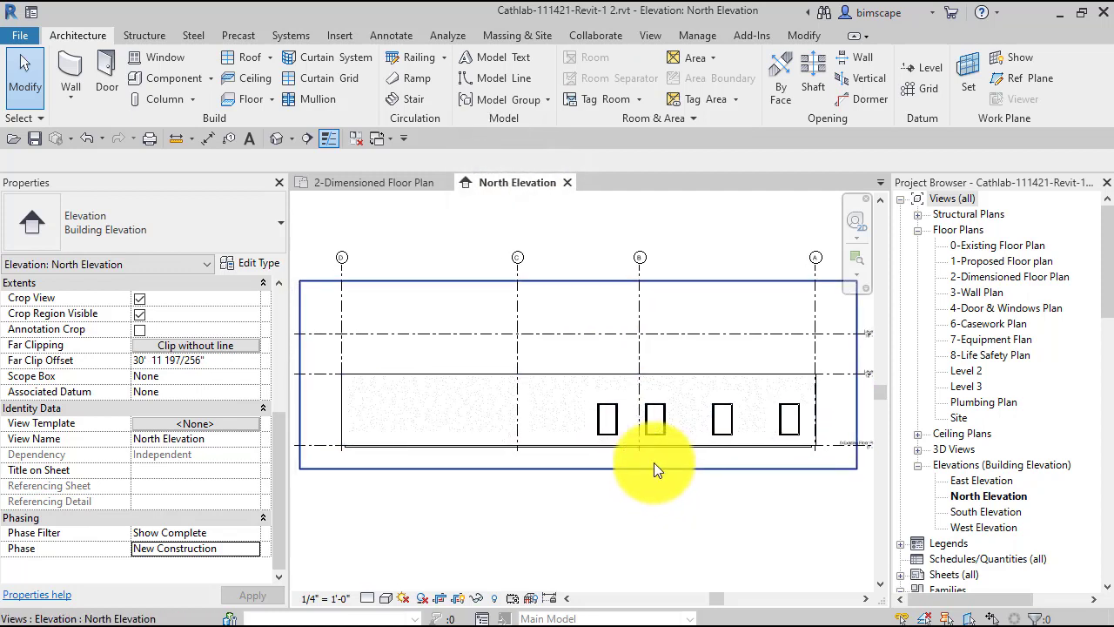
click(378, 185)
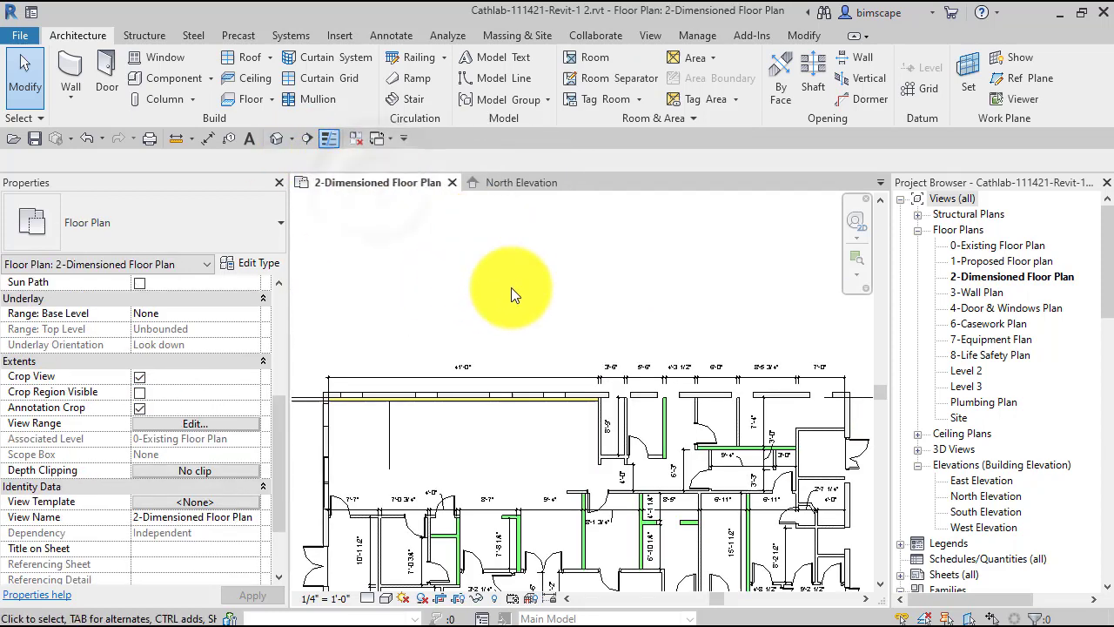
click(508, 185)
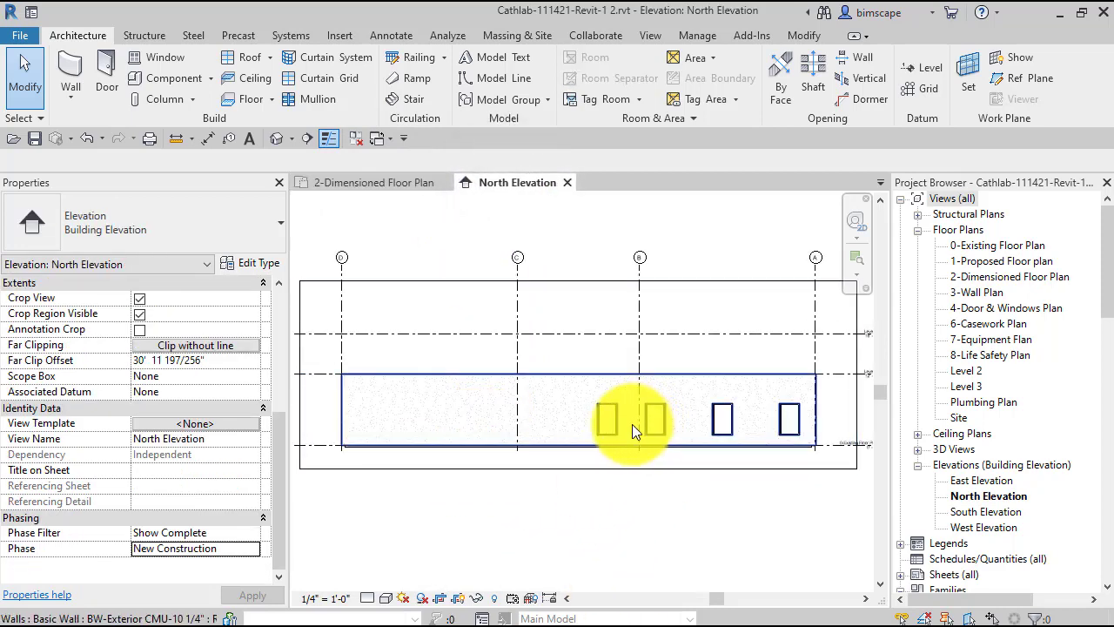
scroll(607, 435, up, 5)
scroll(601, 440, down, 6)
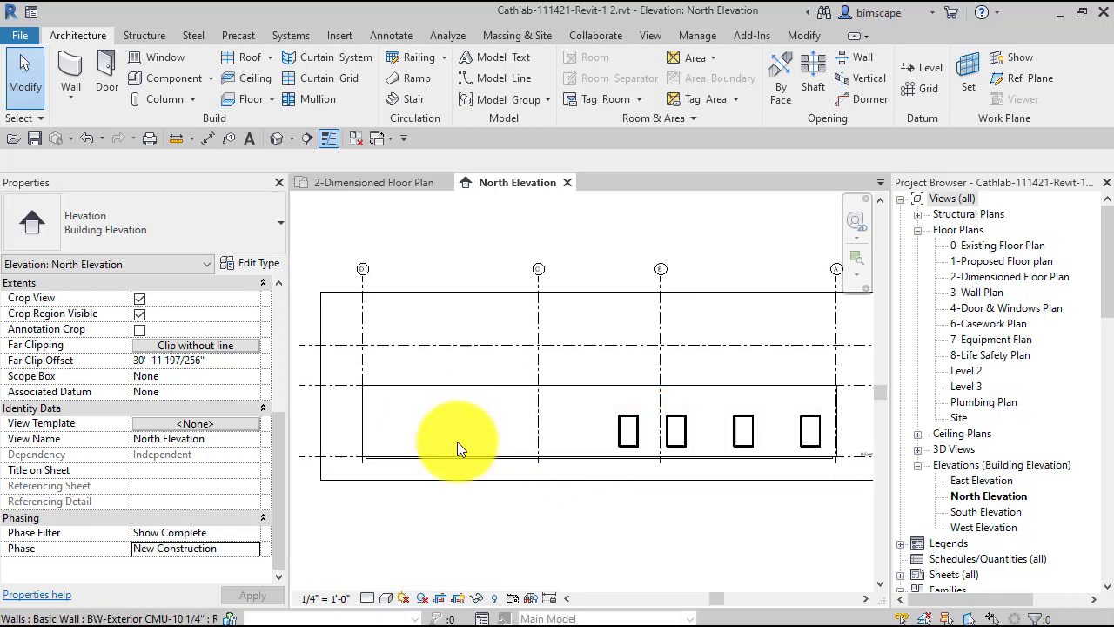
scroll(457, 436, up, 3)
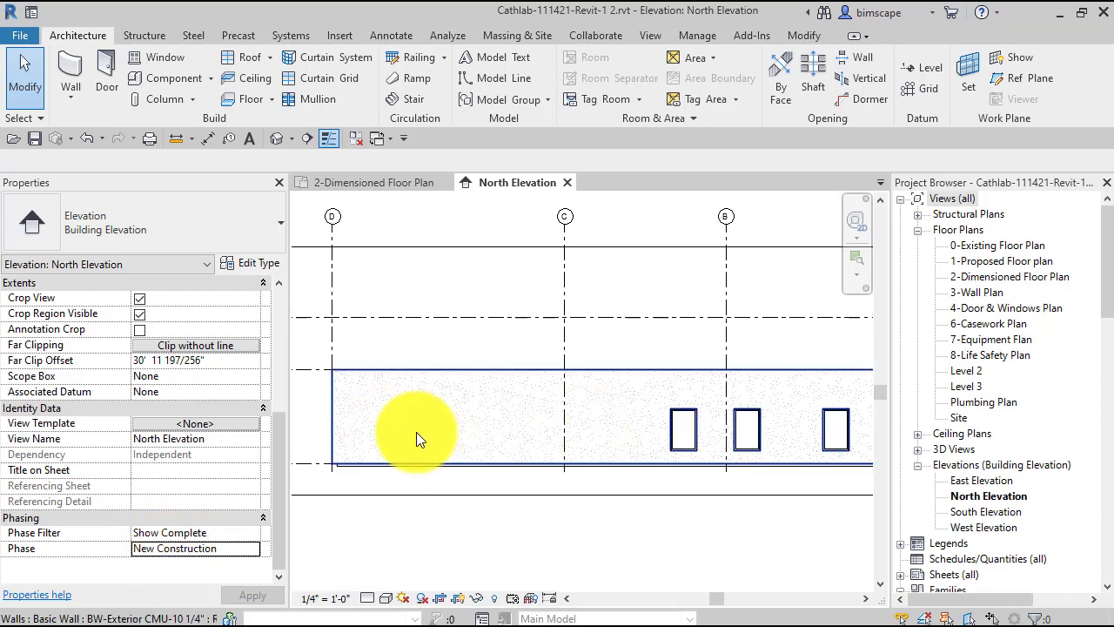
middle_drag(475, 431, 453, 433)
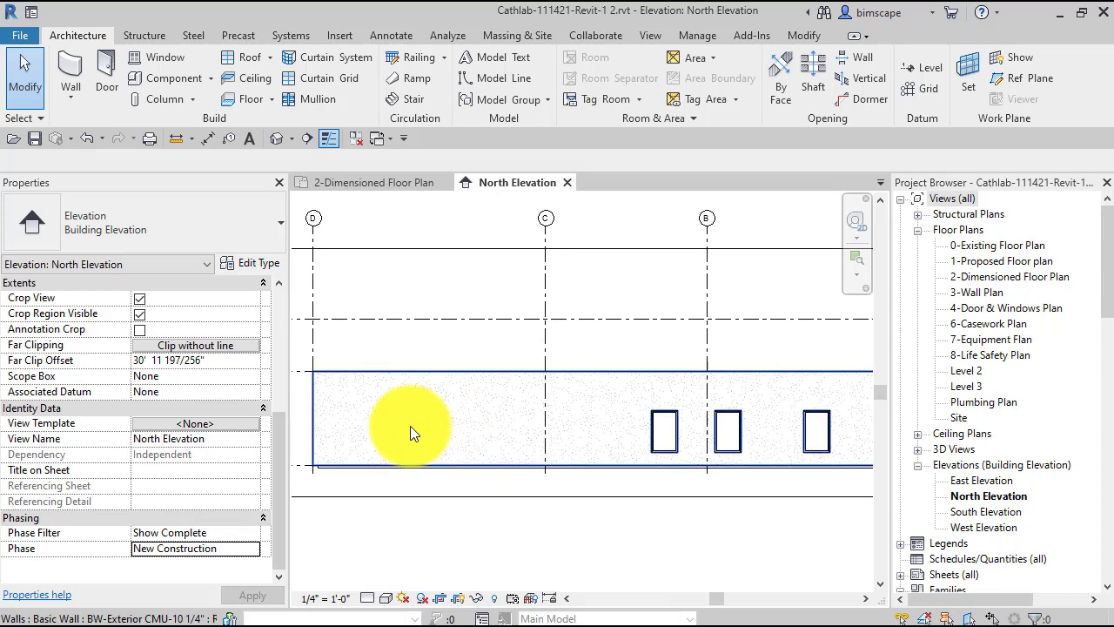
click(384, 183)
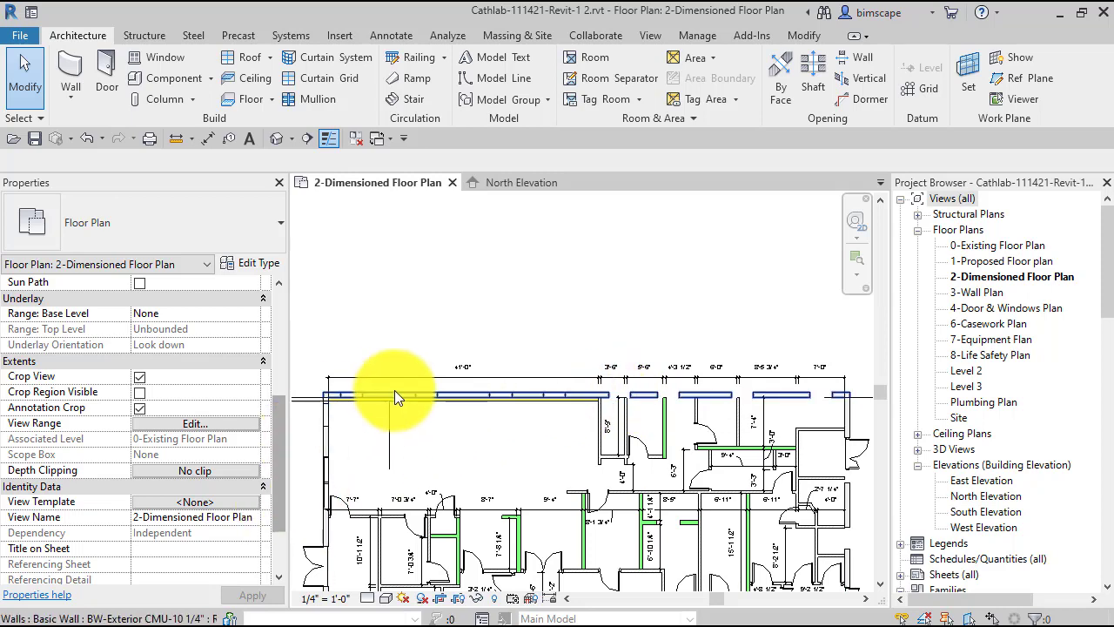
click(522, 182)
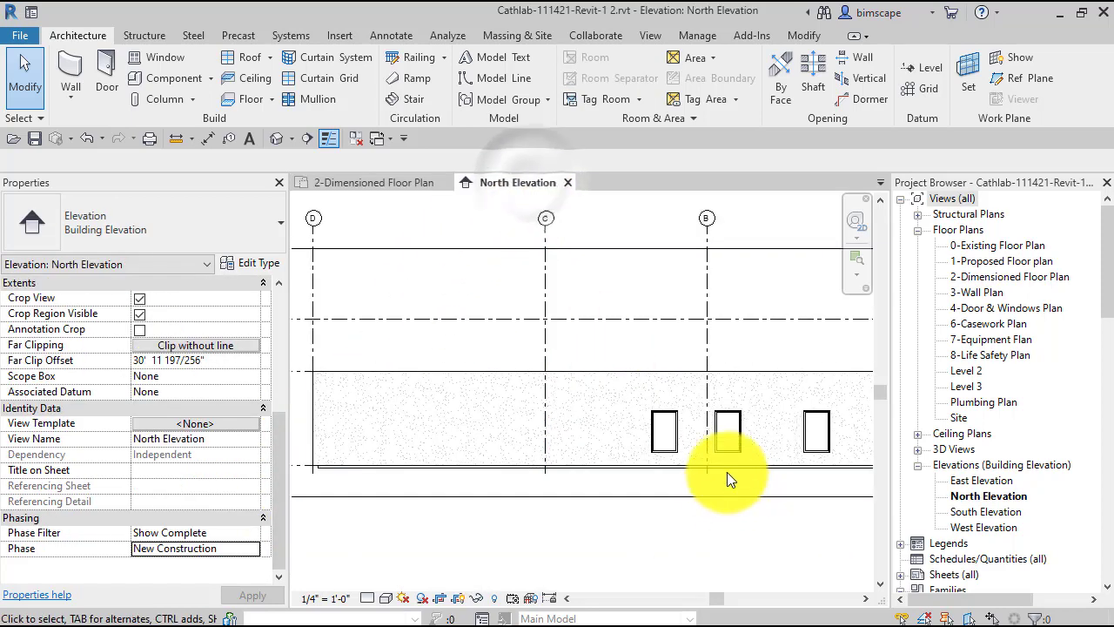
Examine the windows on both sides of grid B and the blank wall stretch toward grid D in the North Elevation.
scroll(659, 426, up, 3)
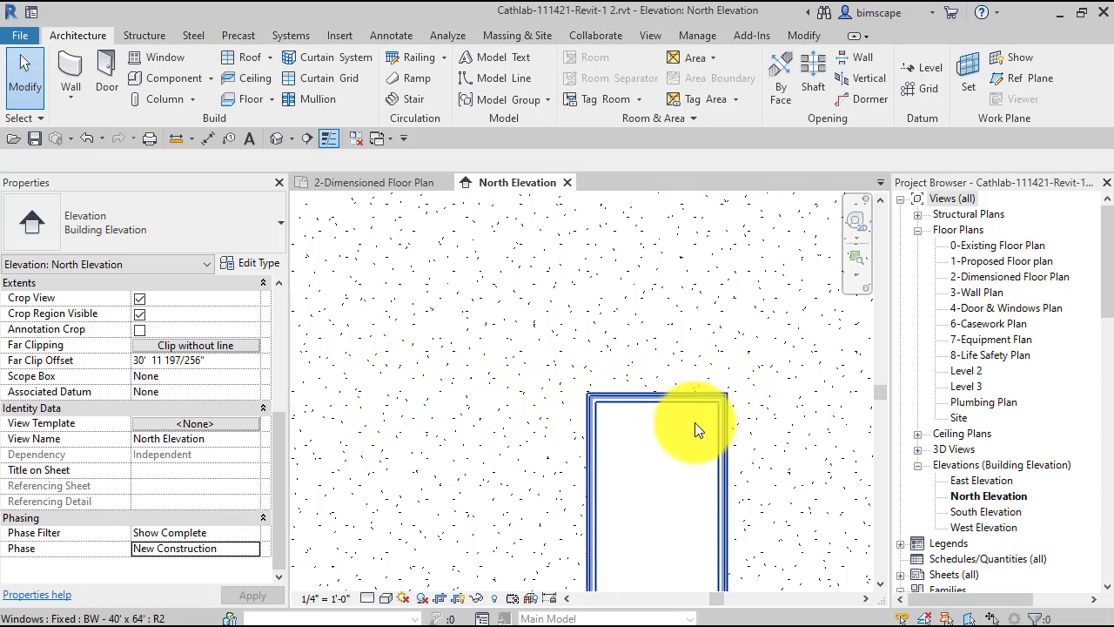
middle_drag(712, 416, 564, 401)
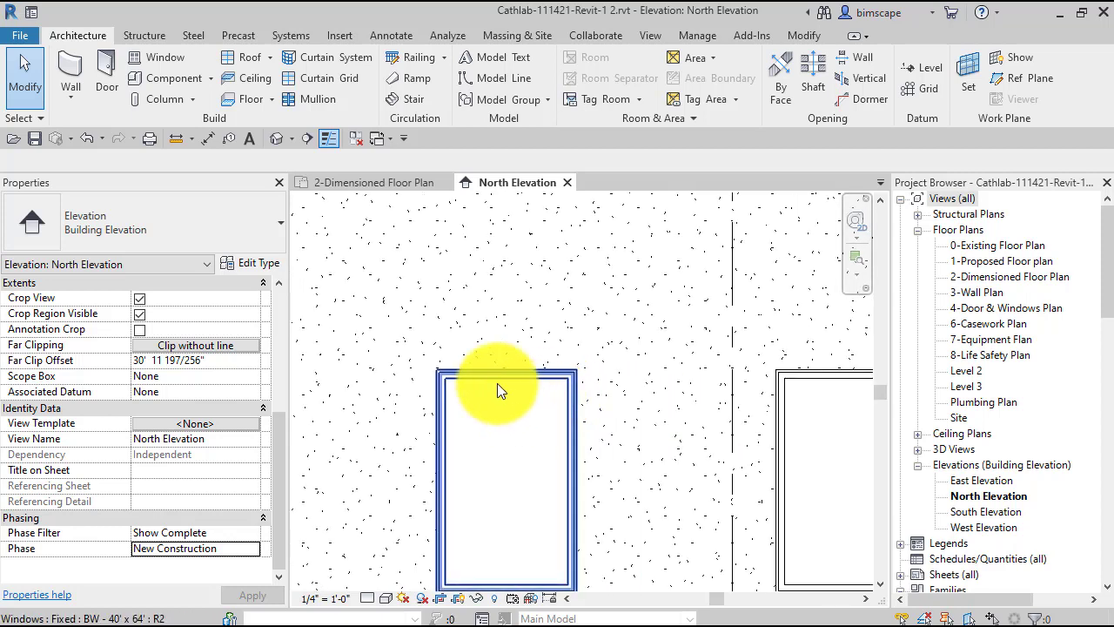
middle_drag(462, 379, 569, 401)
scroll(569, 400, down, 2)
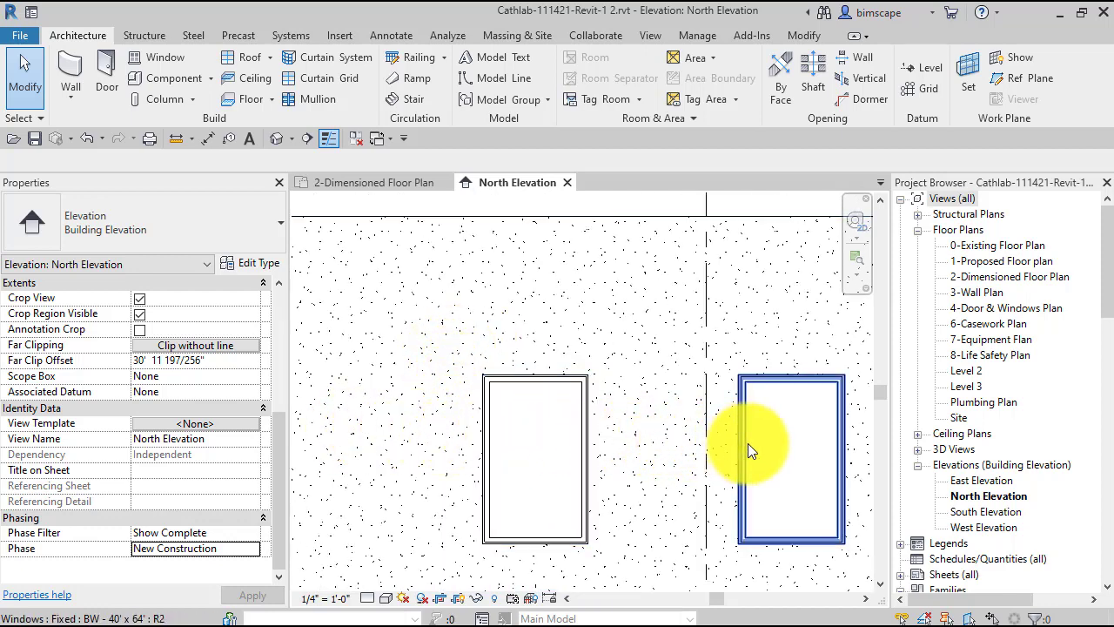
scroll(748, 443, down, 2)
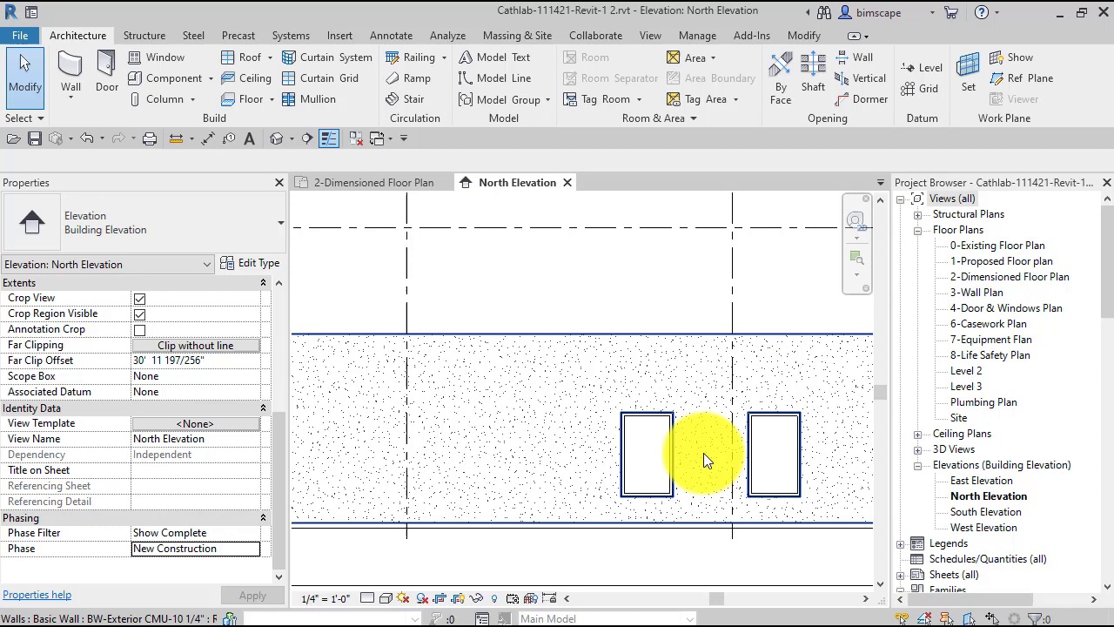
scroll(759, 451, down, 2)
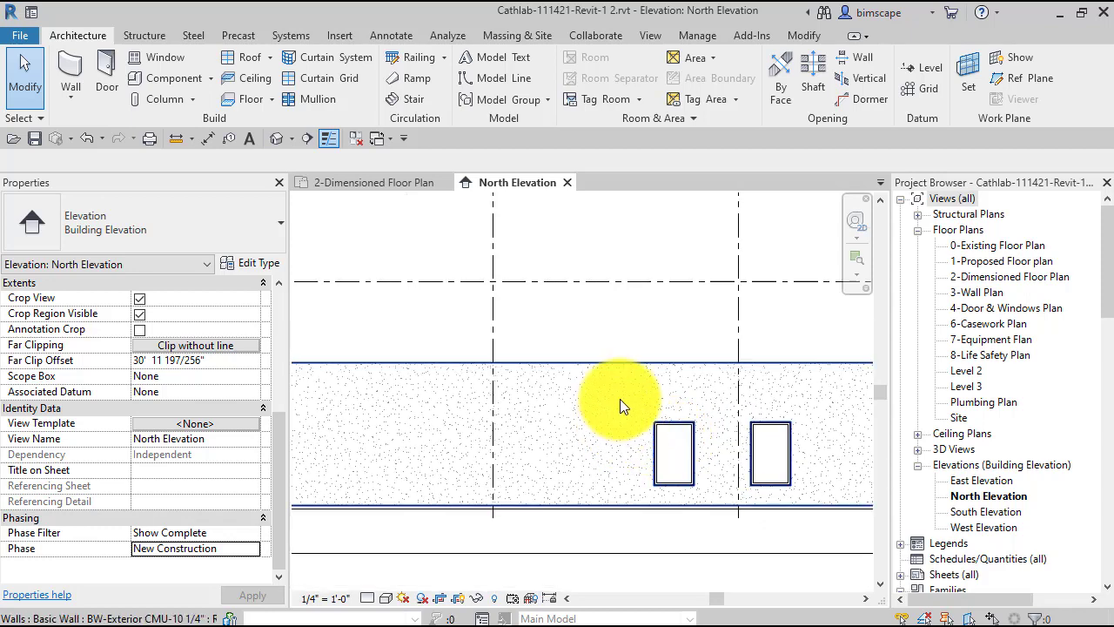
scroll(318, 401, down, 2)
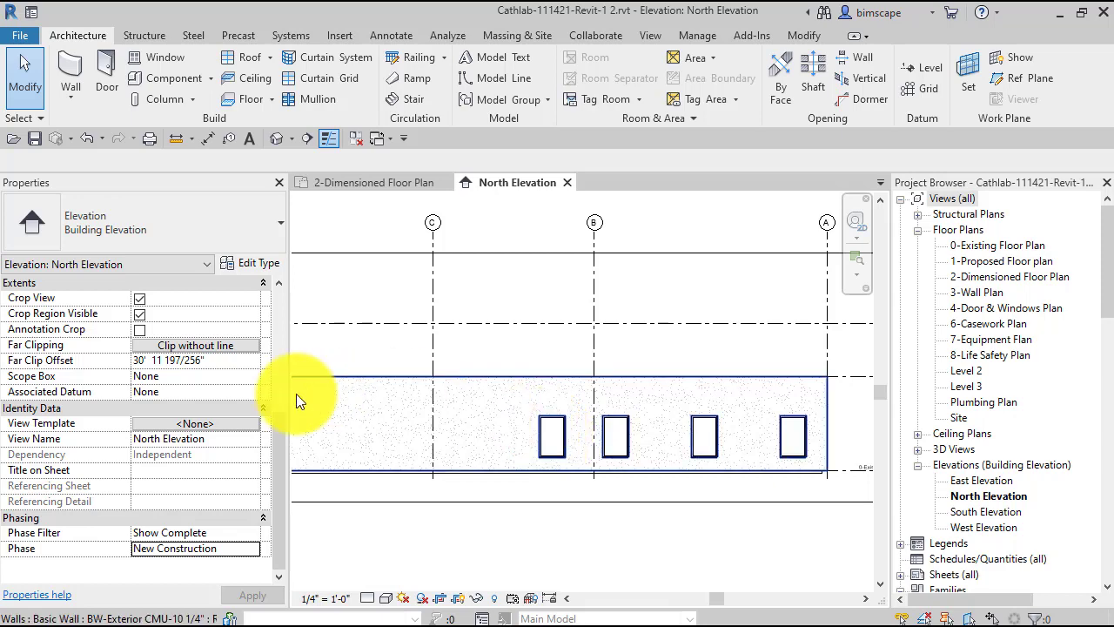
scroll(572, 453, up, 5)
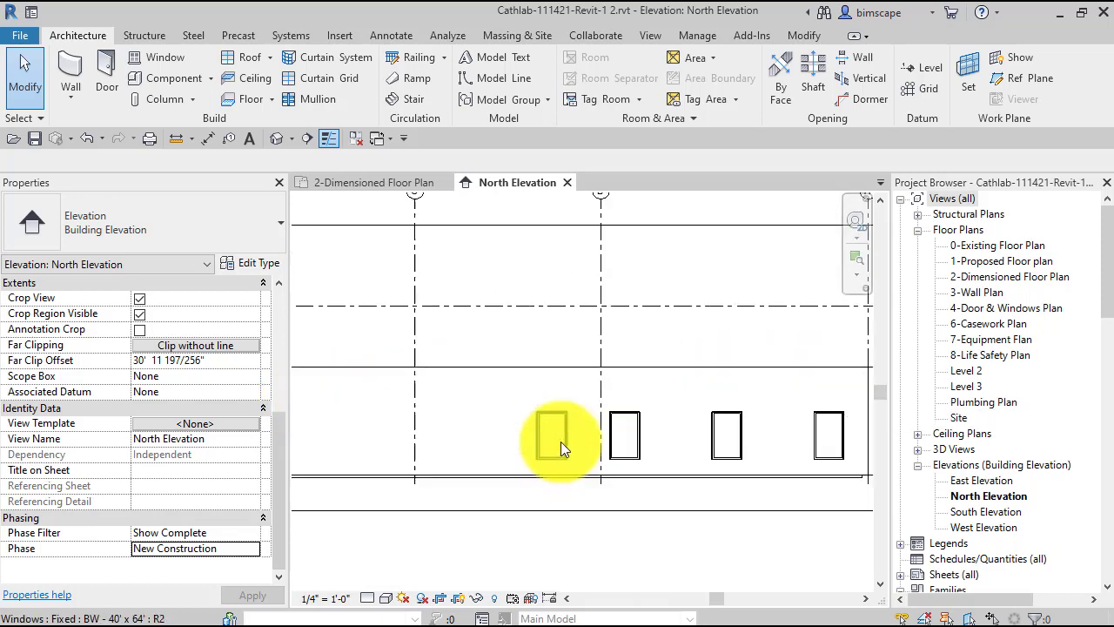
scroll(557, 483, up, 3)
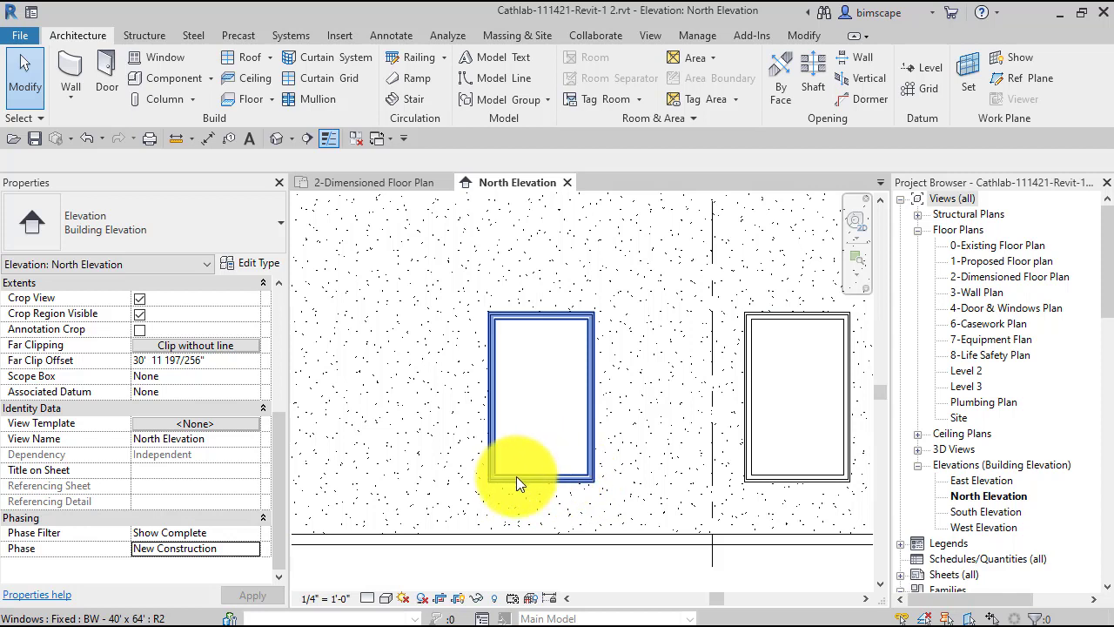
scroll(502, 489, down, 5)
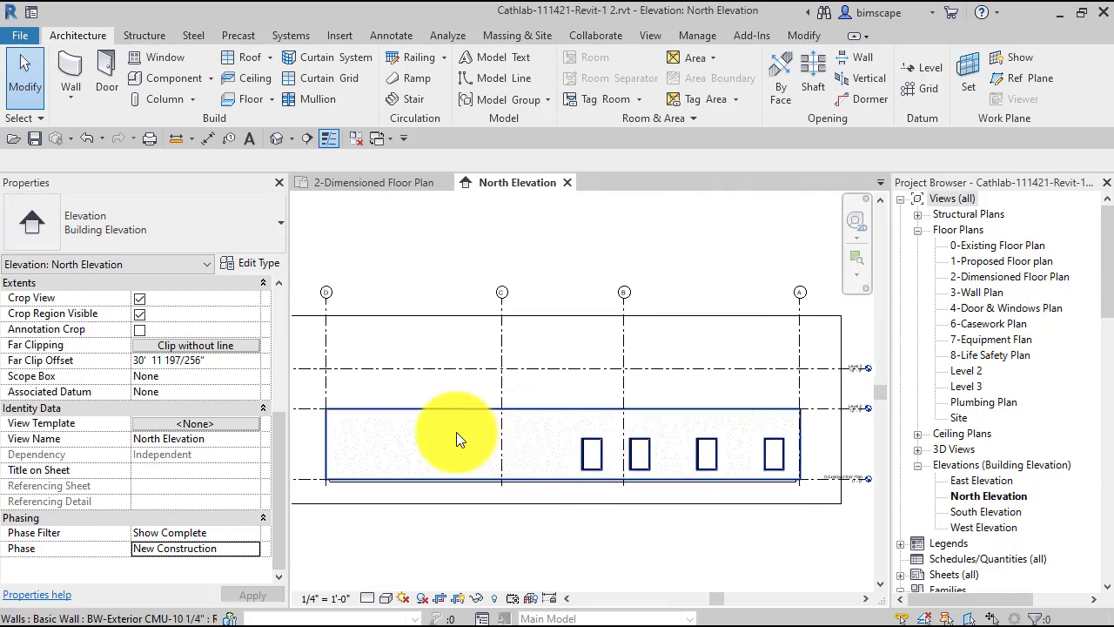
In the 2-Dimensioned Floor Plan, set the view range's cut plane offset to 6' 0" and apply it.
middle_drag(716, 429, 648, 443)
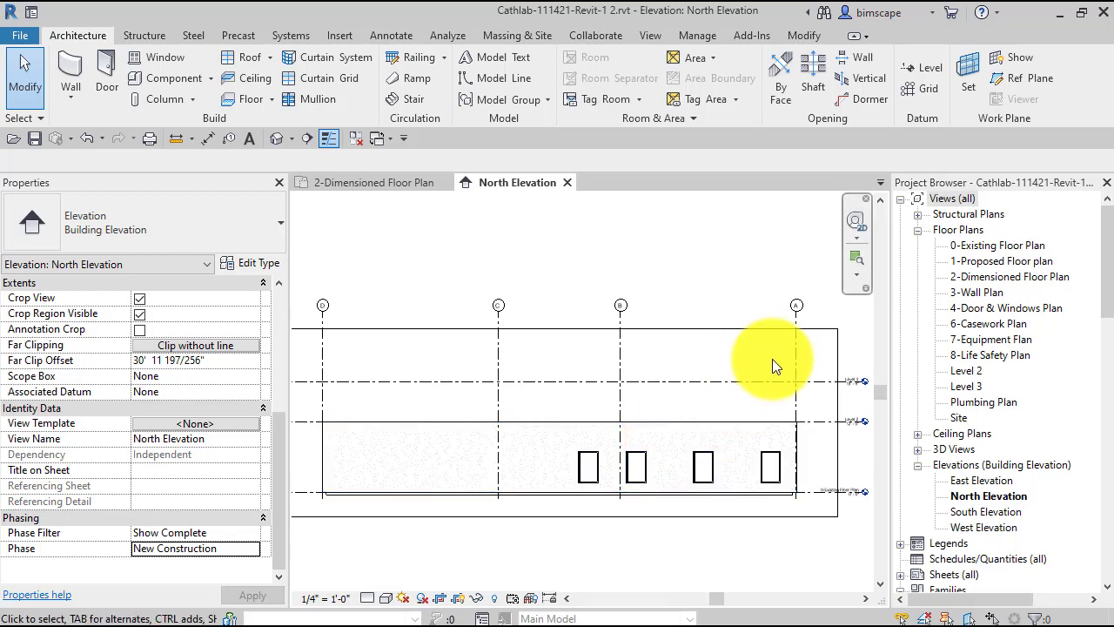
click(382, 184)
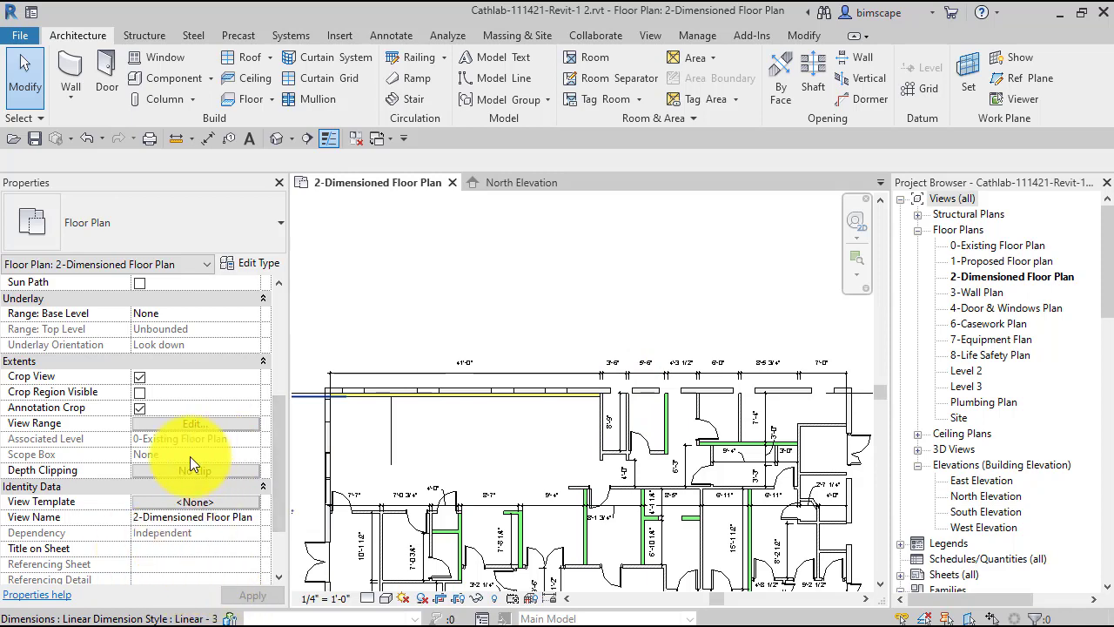
click(156, 424)
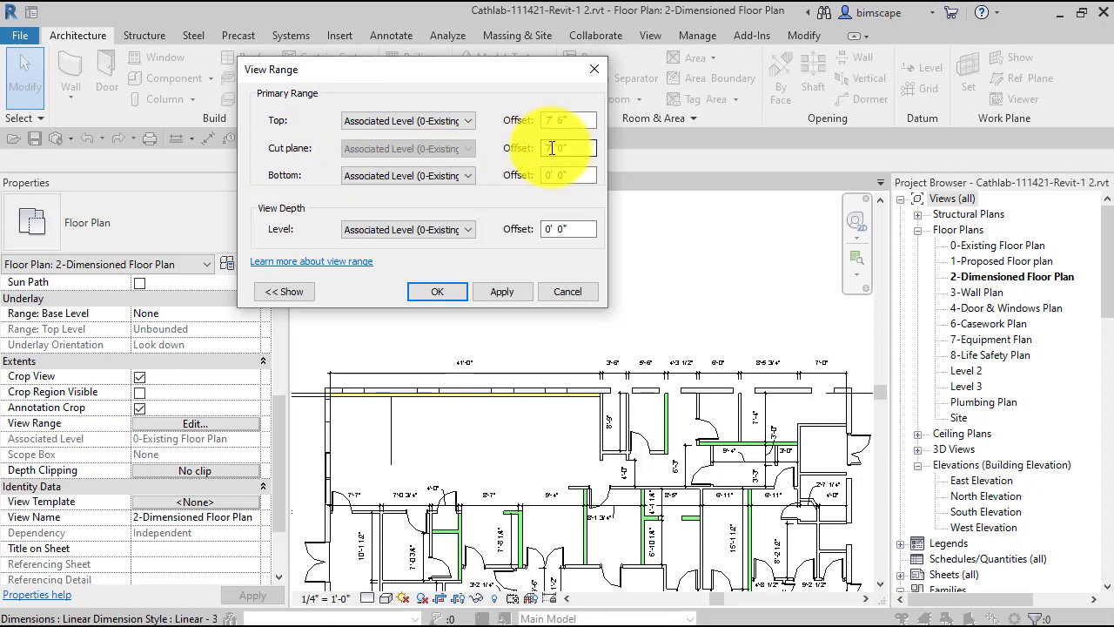
key(BackSpace)
text(6)
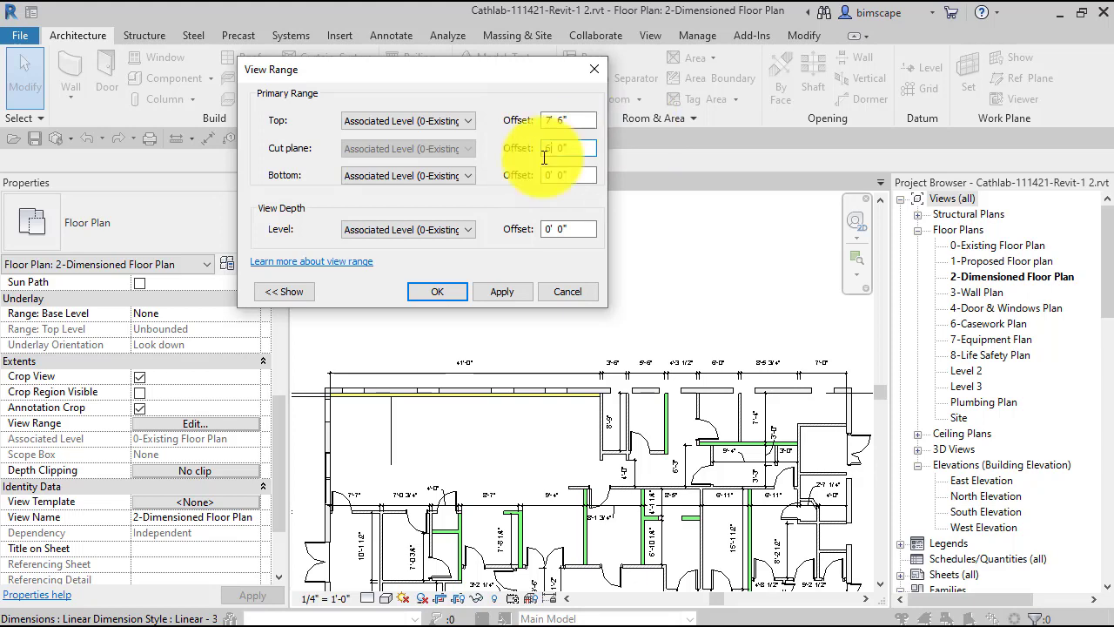
click(485, 291)
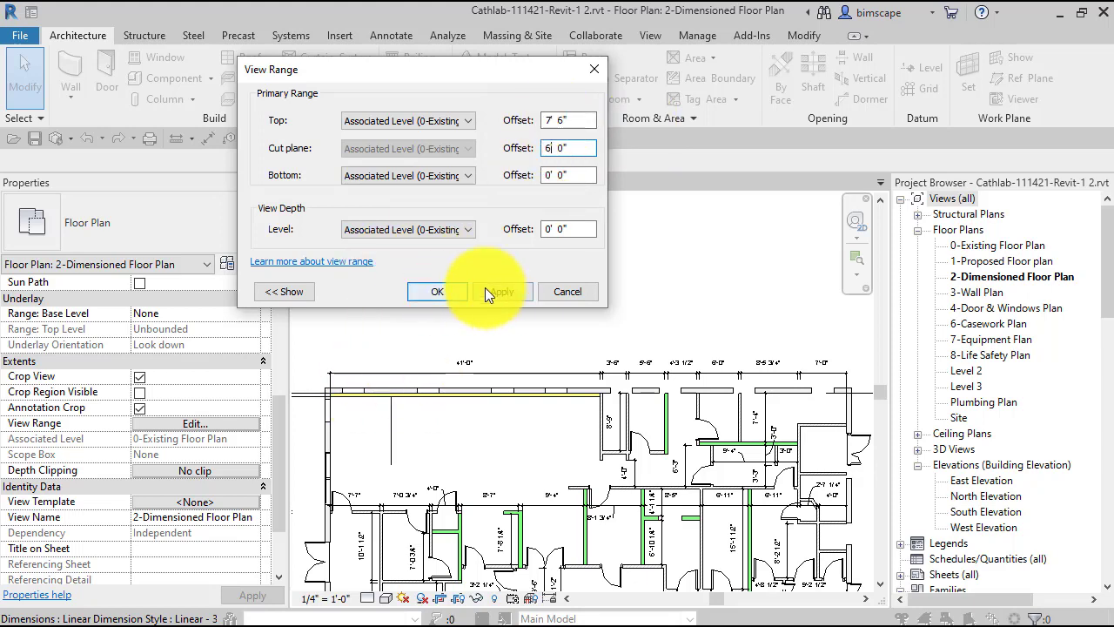
click(436, 292)
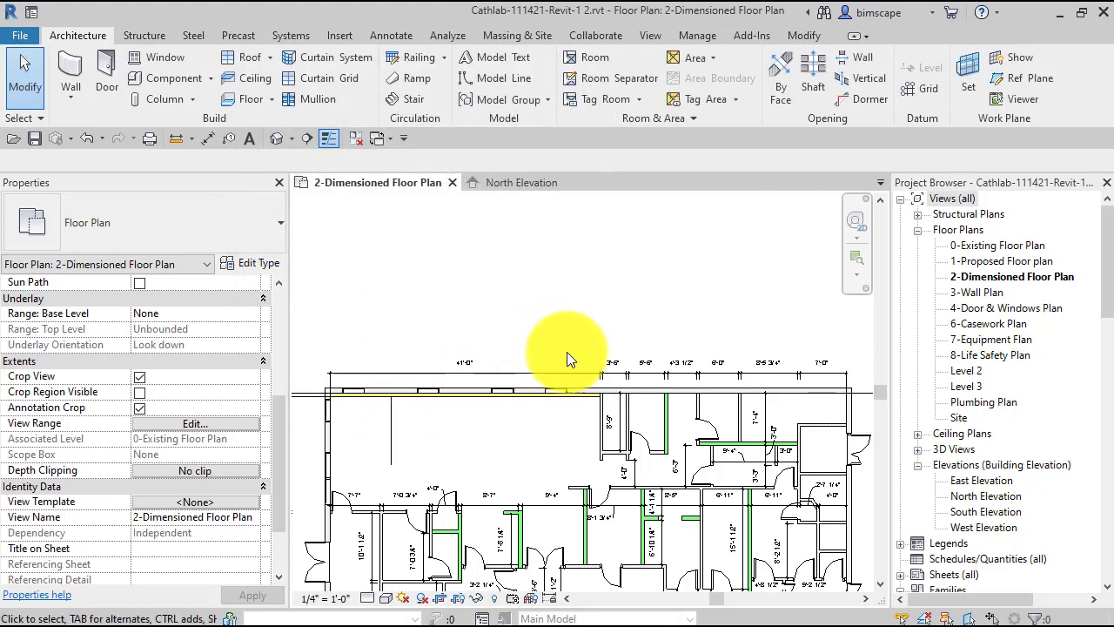
Examine the upper exterior wall in the plan, from the windows along the 41'-0" stretch to the wall beside the smaller rooms.
scroll(331, 383, up, 5)
scroll(311, 378, up, 4)
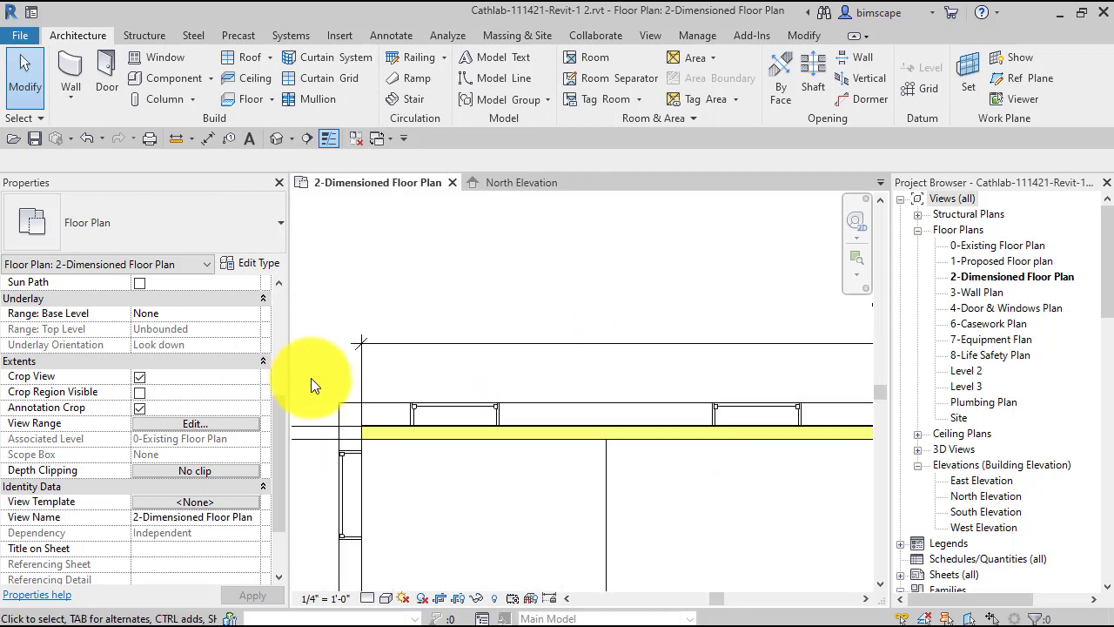
scroll(486, 417, down, 3)
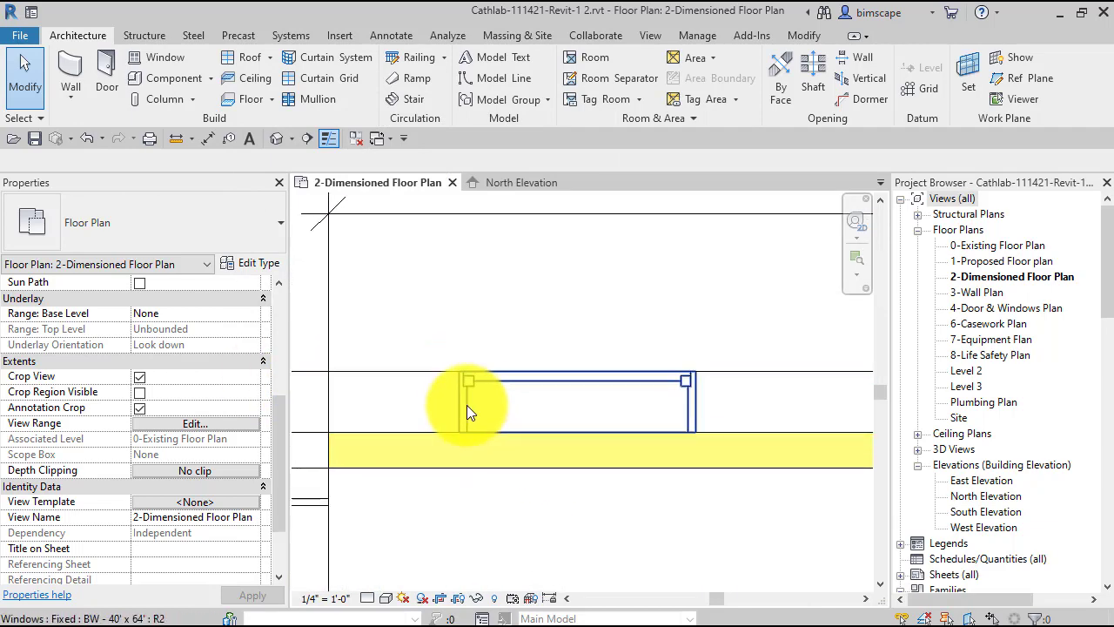
scroll(534, 390, down, 3)
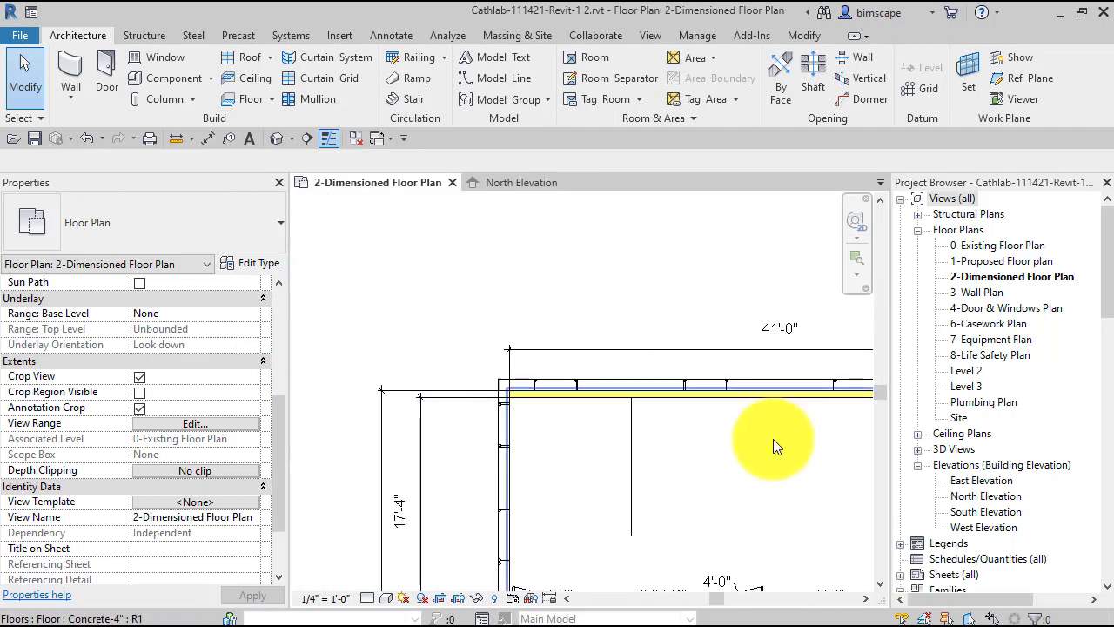
middle_drag(771, 435, 338, 465)
scroll(514, 426, down, 2)
middle_drag(514, 425, 454, 382)
scroll(480, 420, up, 1)
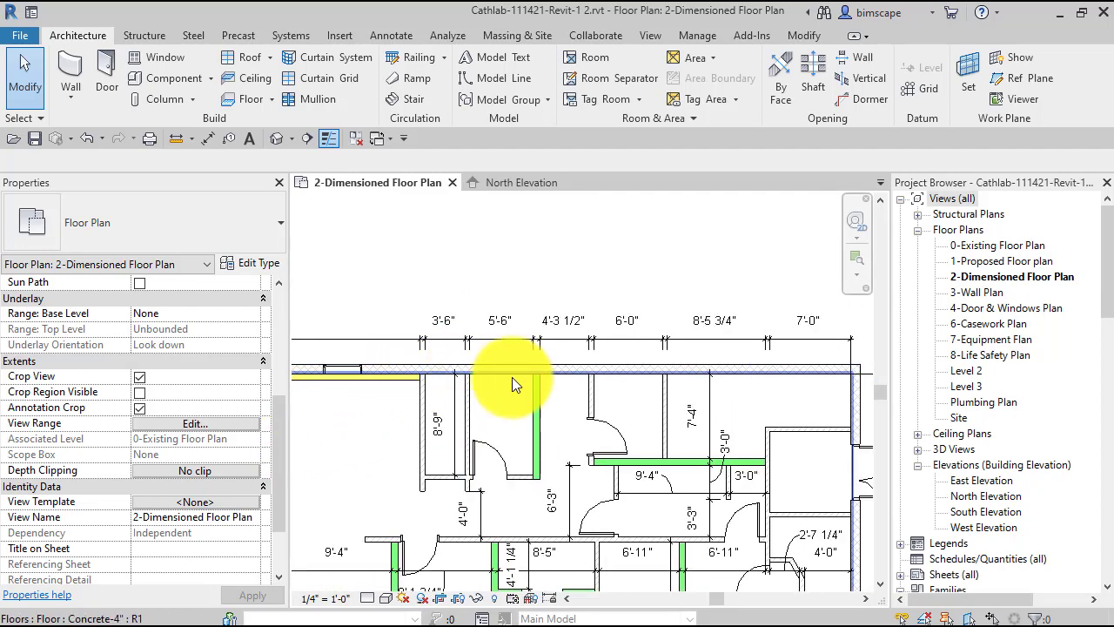